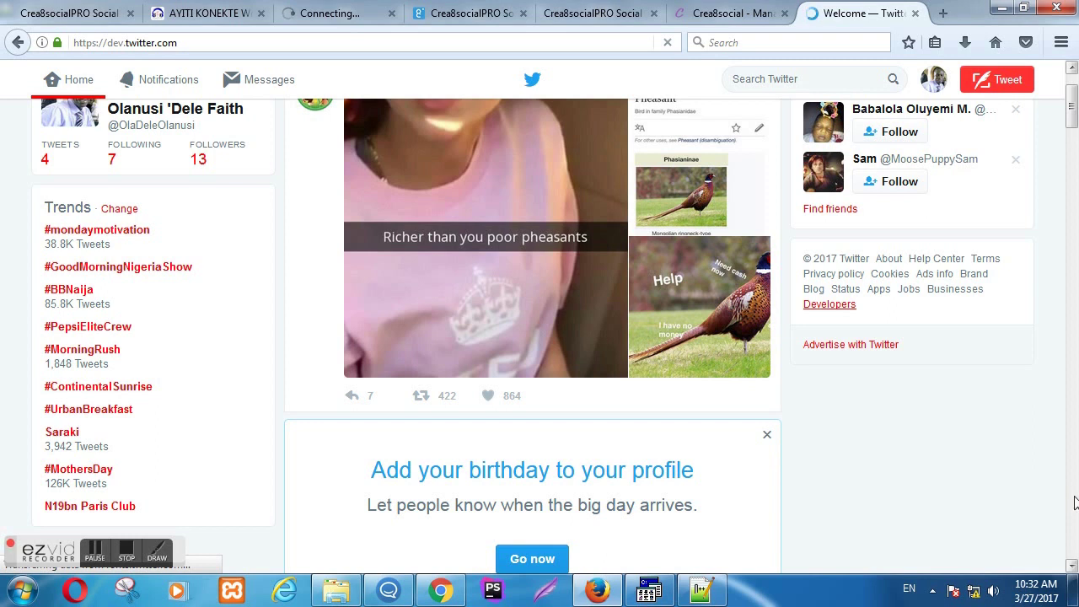
# Open the list of own apps from the Twitter developer site and start creating a new application
pyautogui.scroll(2, 1074, 504)
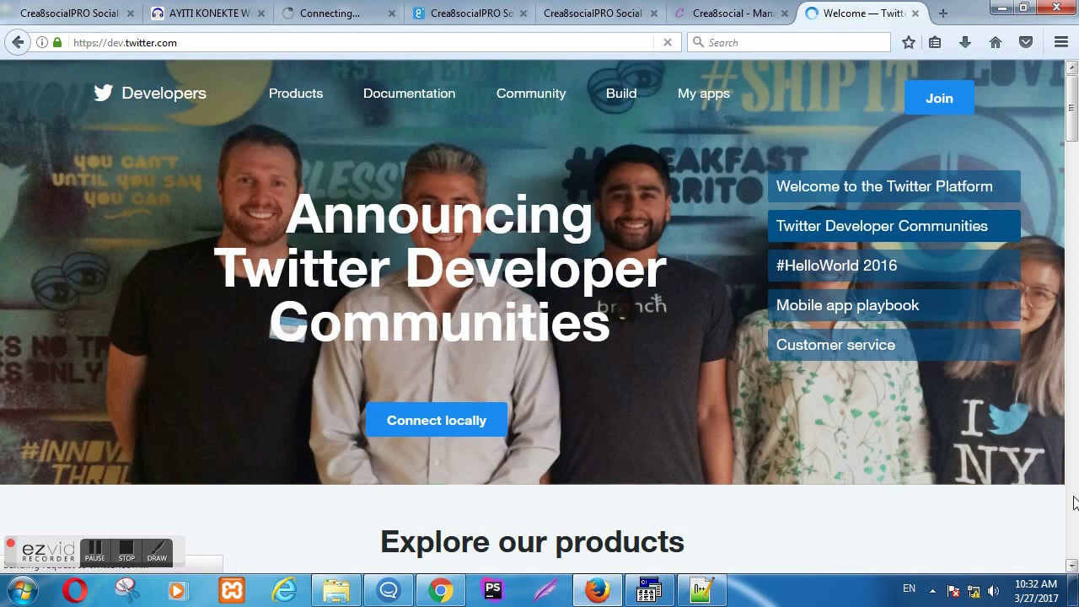
pyautogui.click(698, 98)
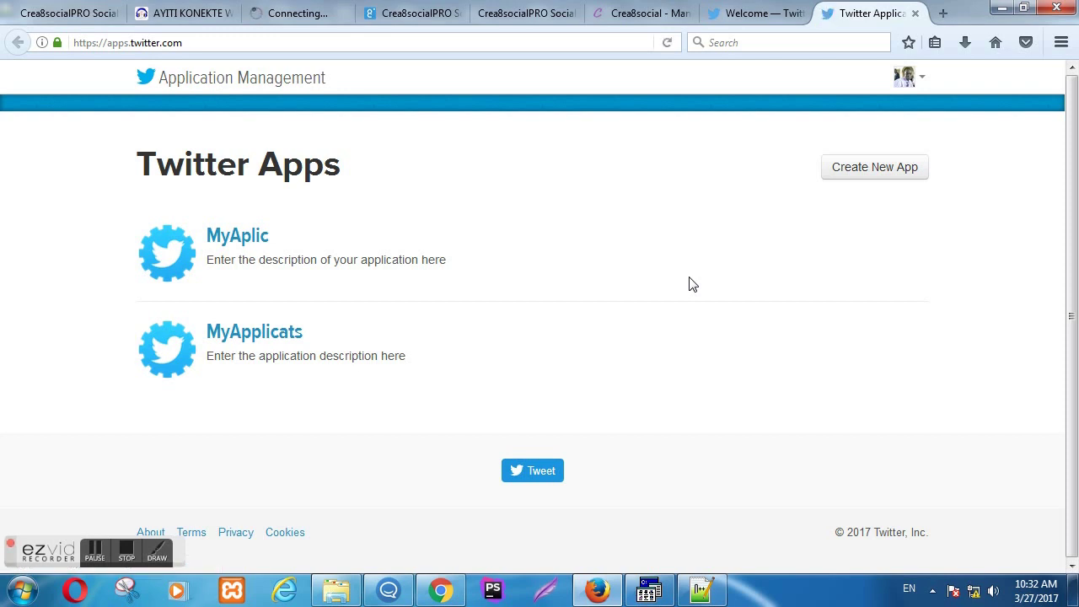
pyautogui.click(887, 168)
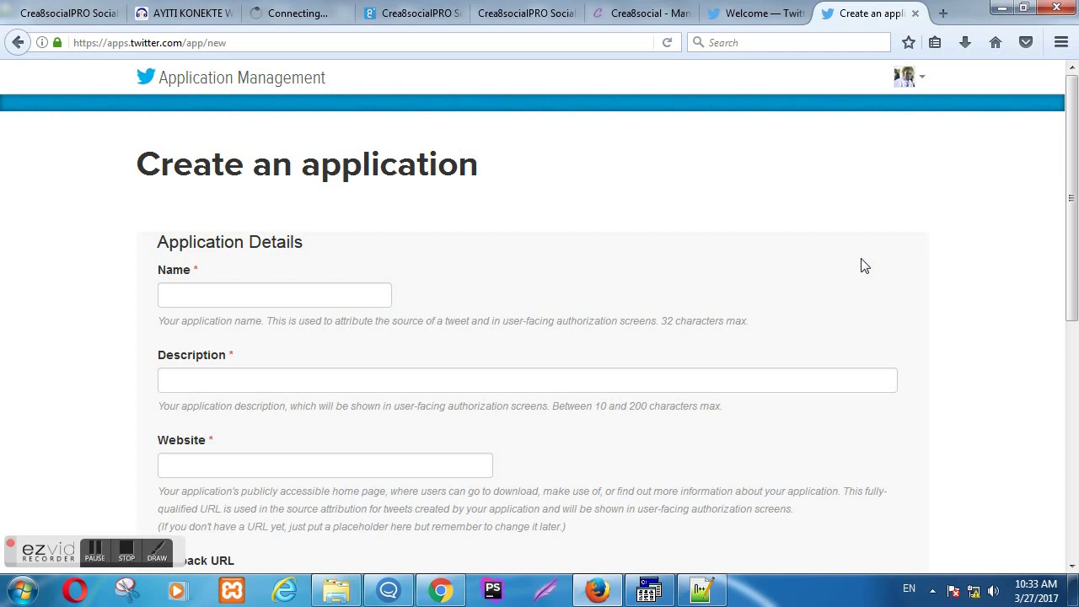
pyautogui.click(310, 291)
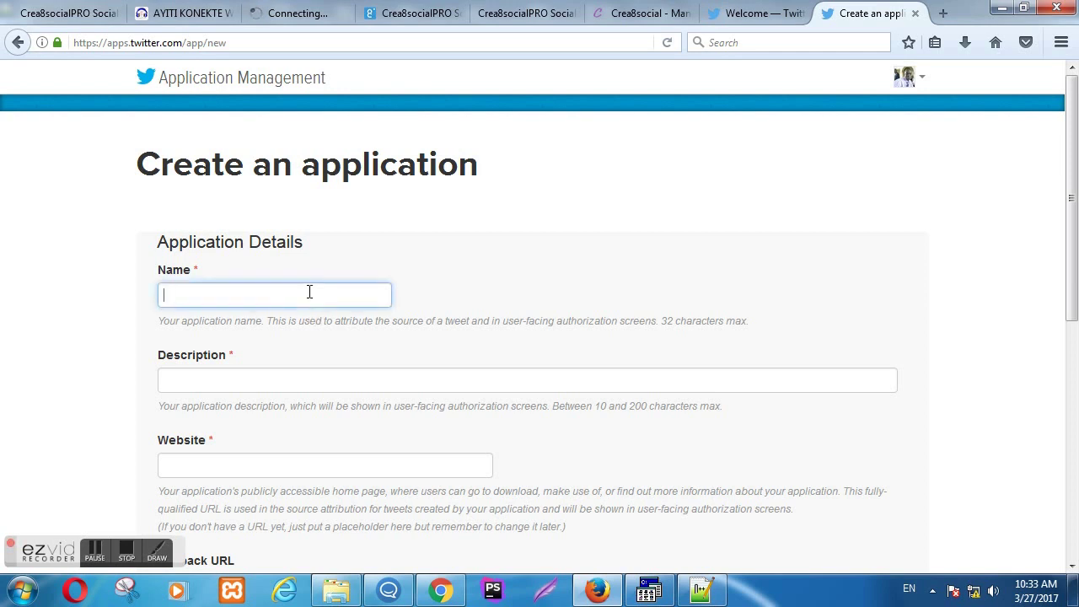
pyautogui.write('Enter your applicatio')
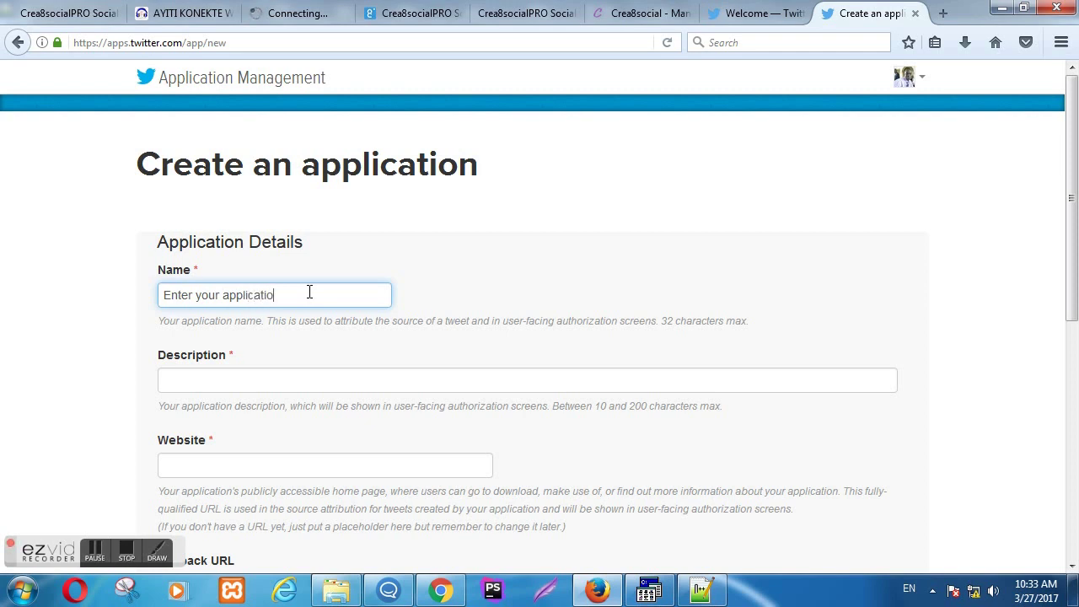
pyautogui.write('n name here')
pyautogui.hotkey('ctrl', 'a')
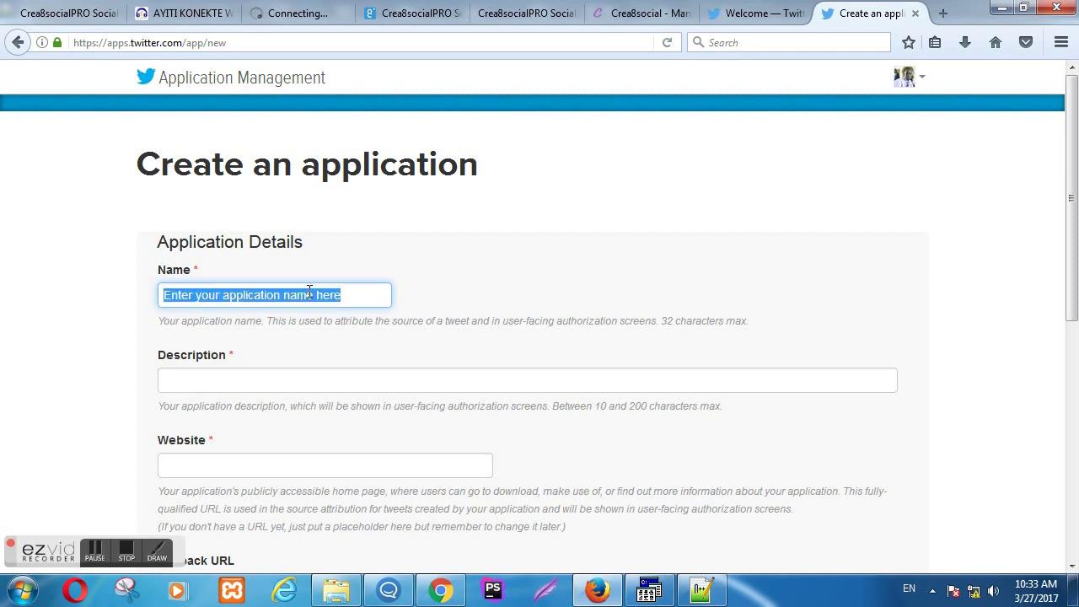
pyautogui.write('For')
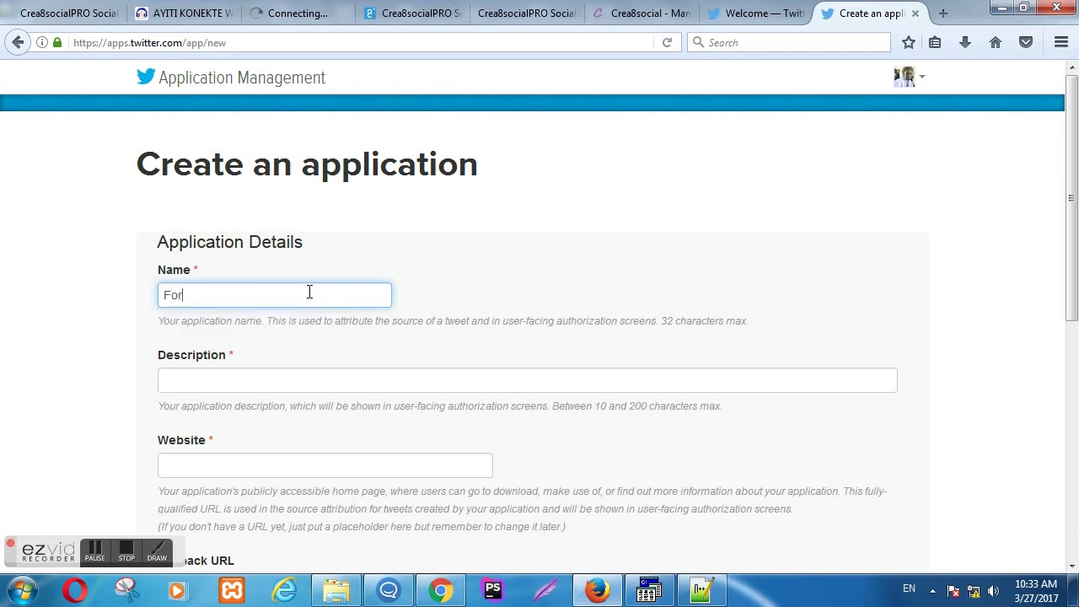
pyautogui.write(' example')
# Set the application's name to MyApplis
pyautogui.hotkey('ctrl', 'a')
pyautogui.write('My')
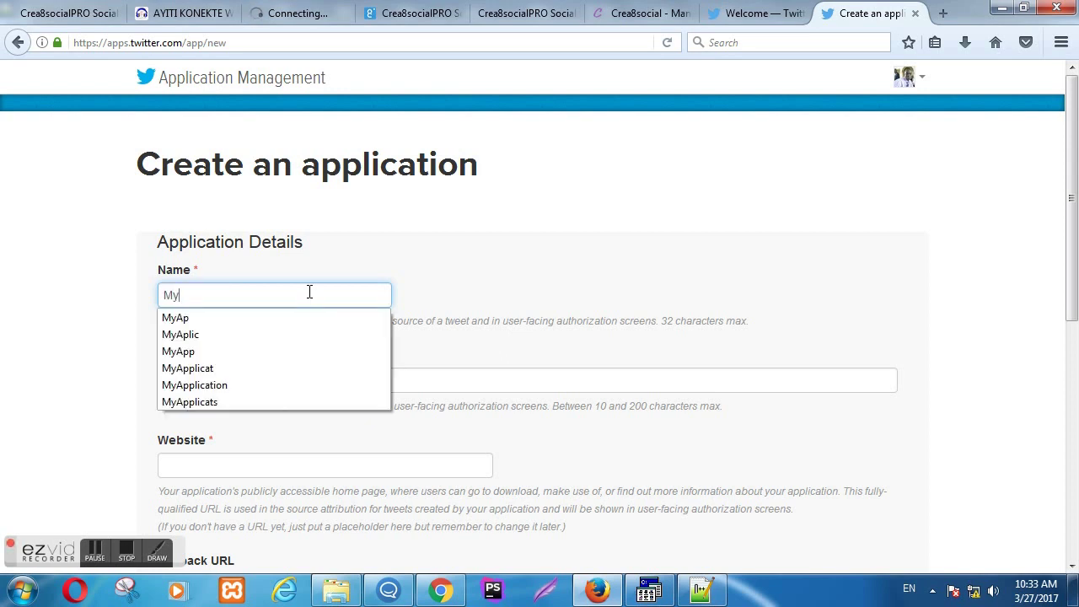
pyautogui.write('App')
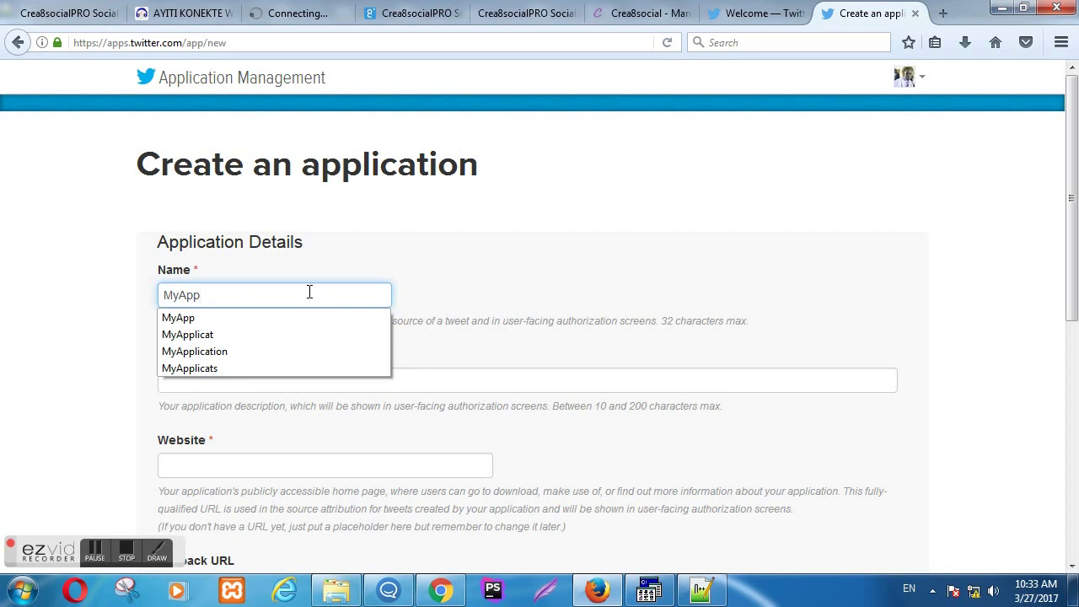
pyautogui.write('li')
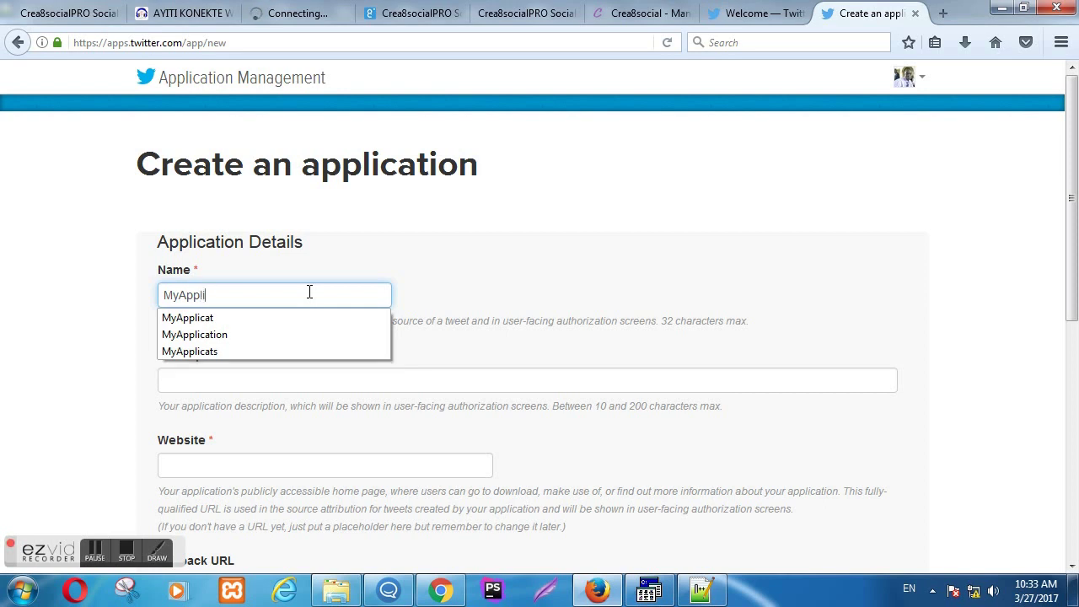
pyautogui.write('s')
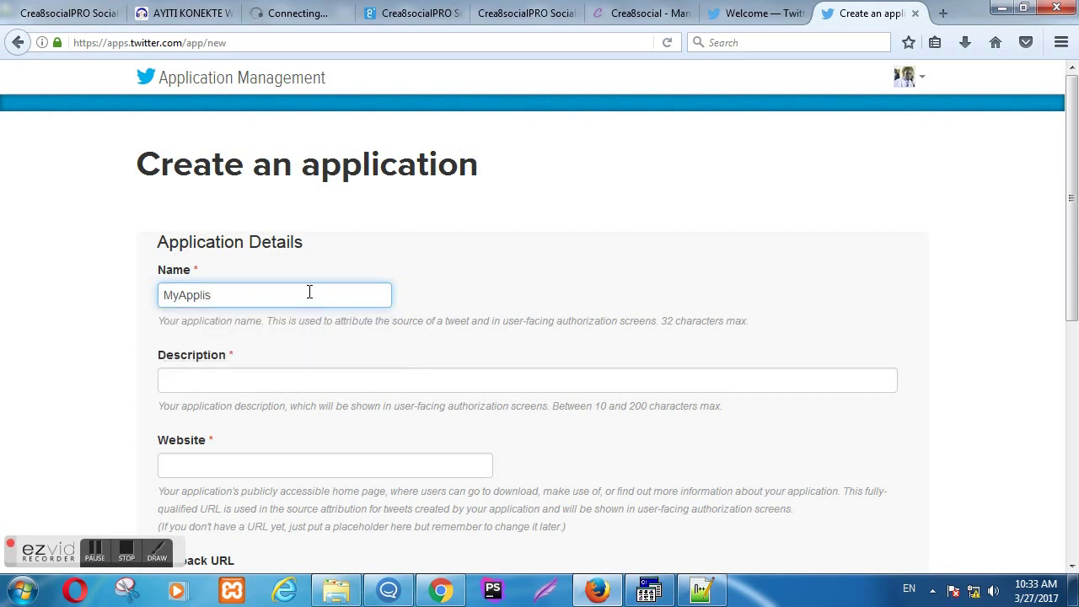
# Fill in the application's description as "Enter the description of the application here"
pyautogui.click(262, 381)
pyautogui.write('En')
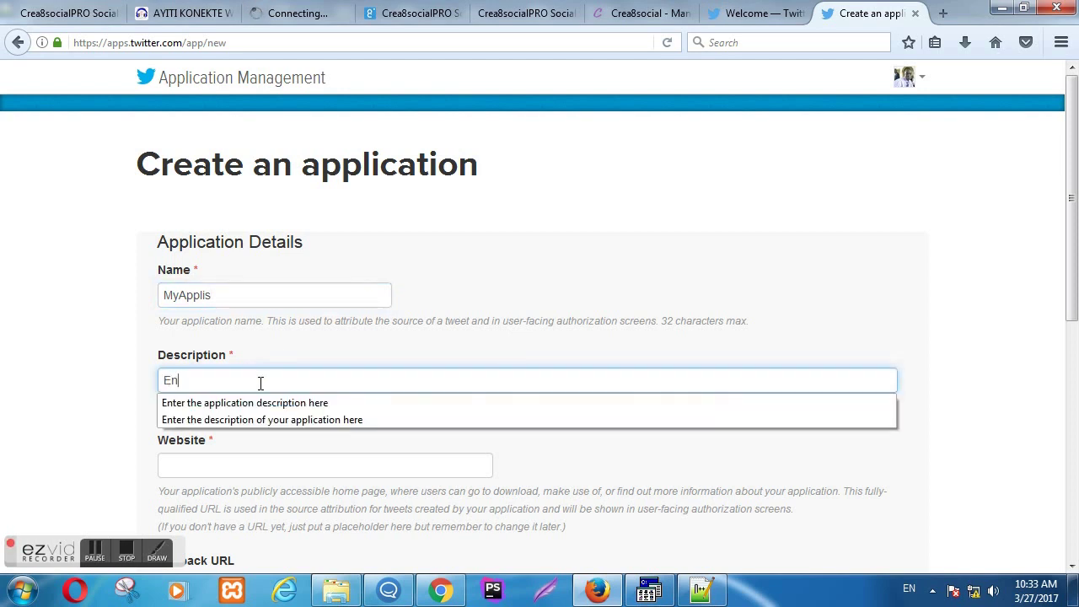
pyautogui.write('ter the desc')
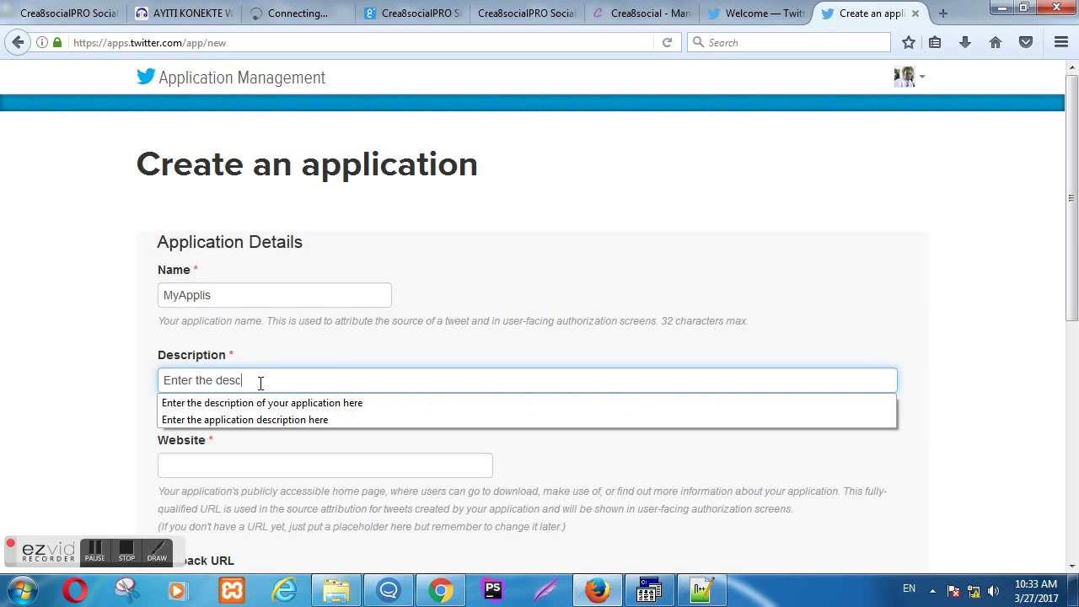
pyautogui.write('ription of thw')
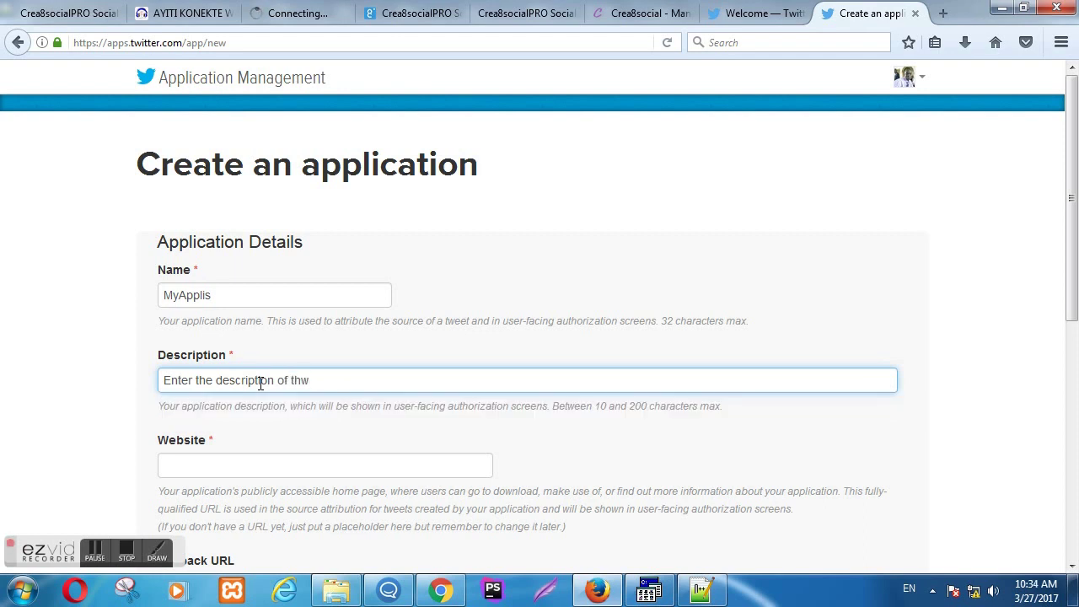
pyautogui.press('BackSpace')
pyautogui.write('e application here')
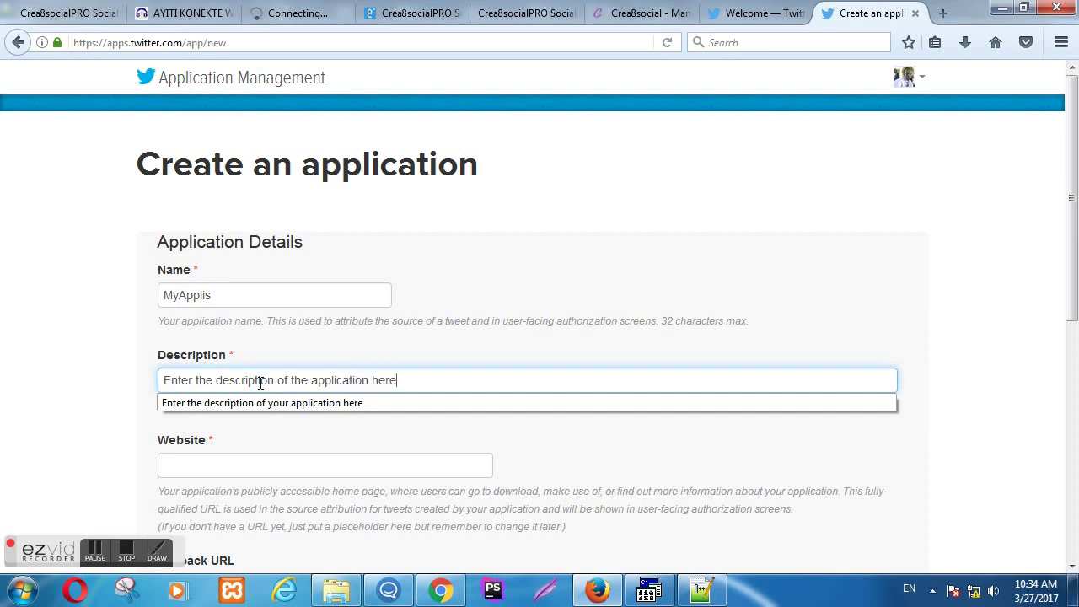
pyautogui.press('Tab')
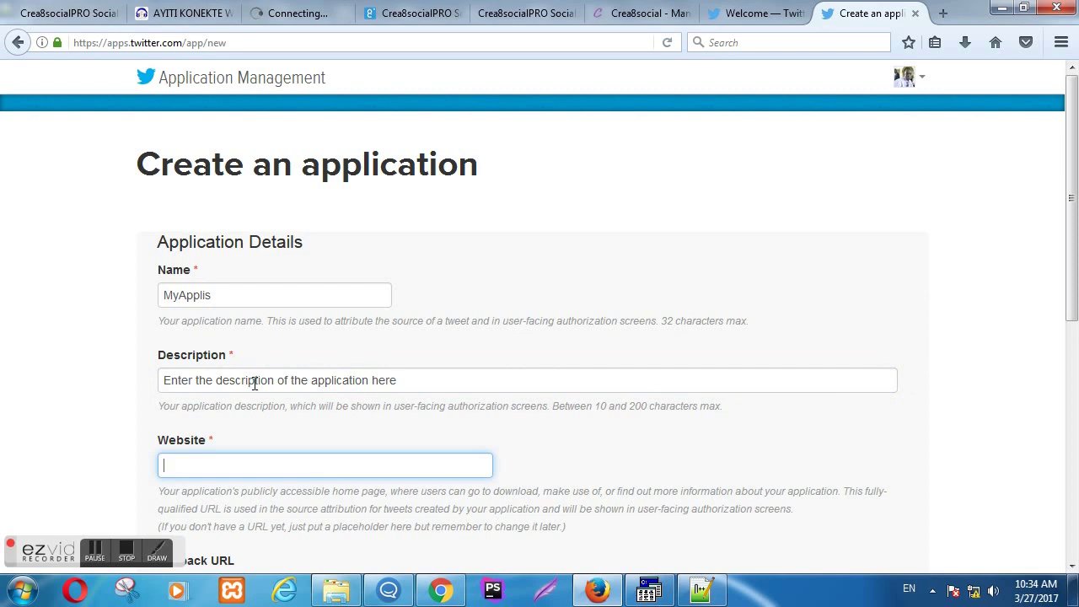
pyautogui.scroll(-4, 254, 384)
pyautogui.write('Enter your website address')
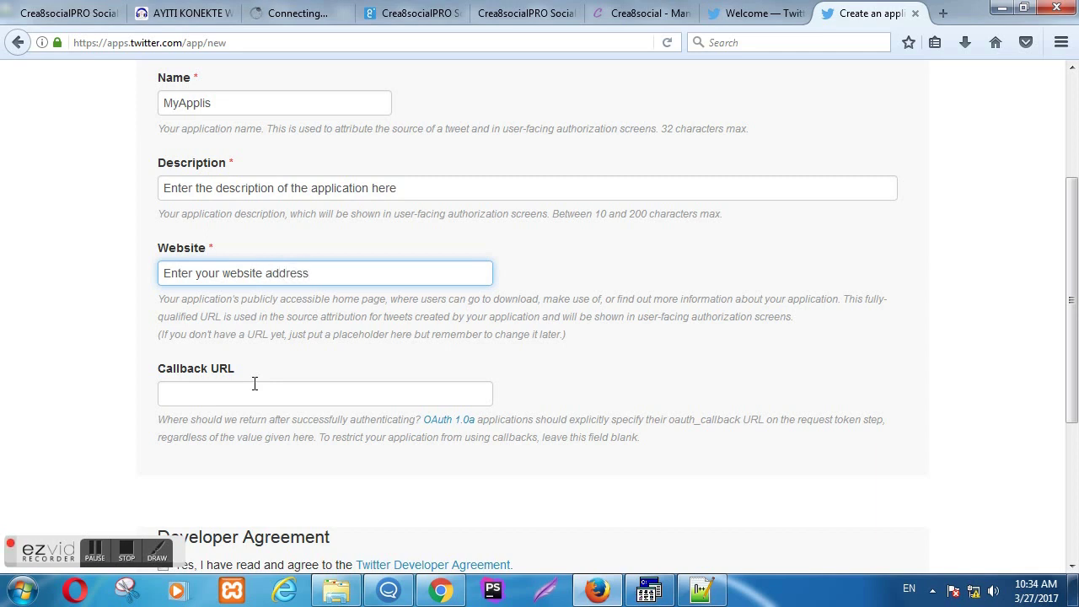
pyautogui.write(' here')
pyautogui.hotkey('ctrl', 'a')
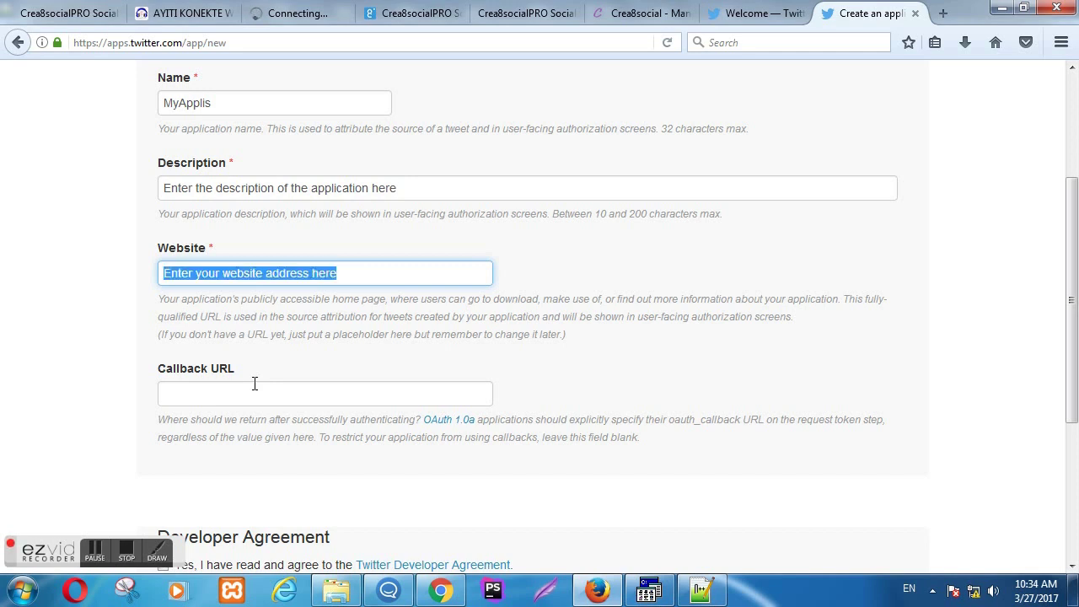
pyautogui.write('For e')
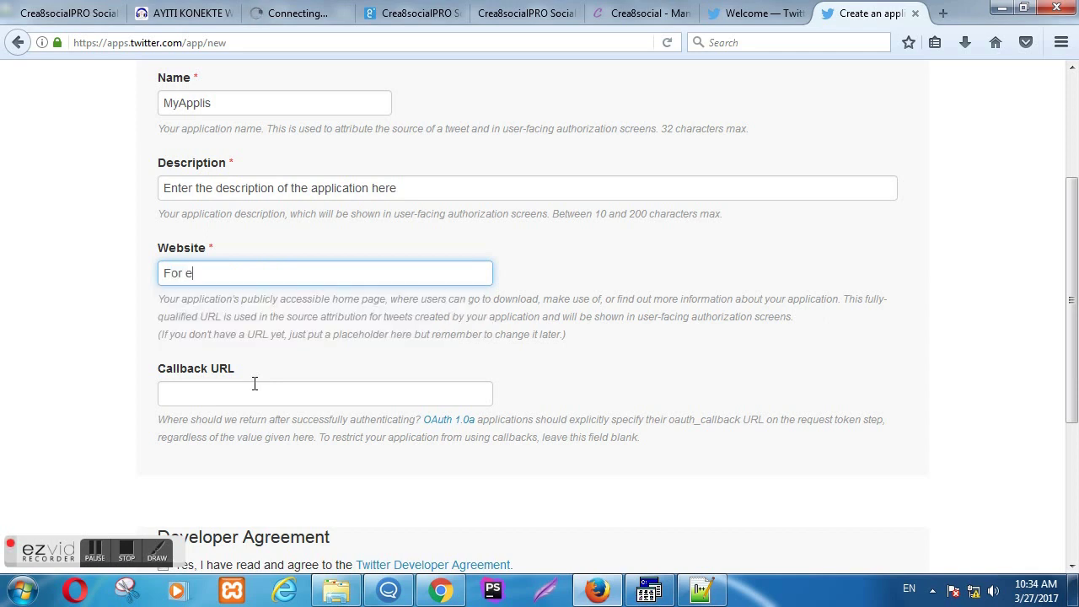
pyautogui.write('xample')
pyautogui.hotkey('ctrl', 'a')
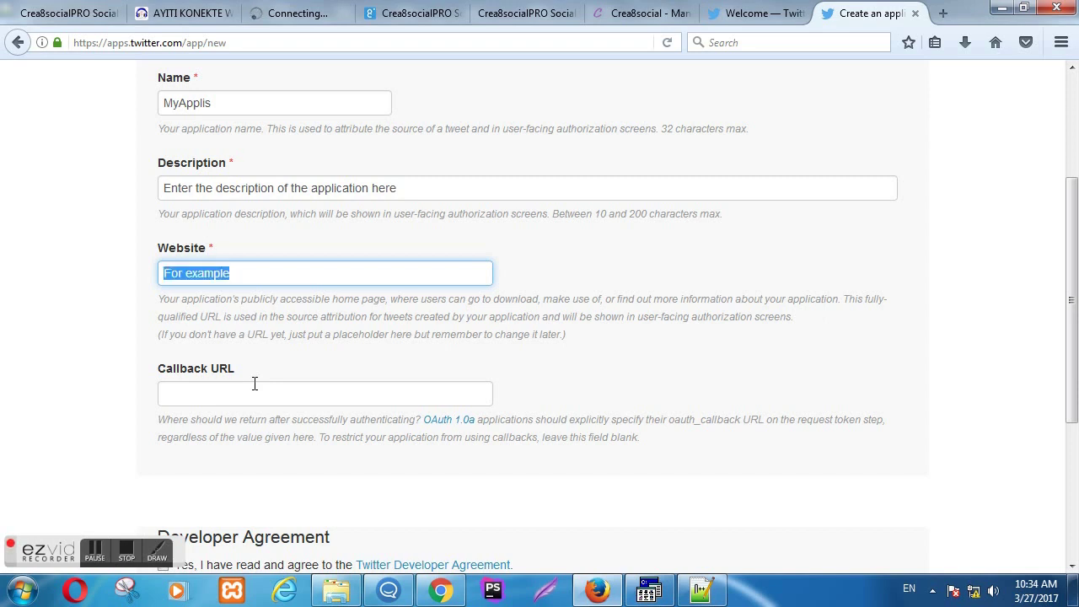
pyautogui.write('ht')
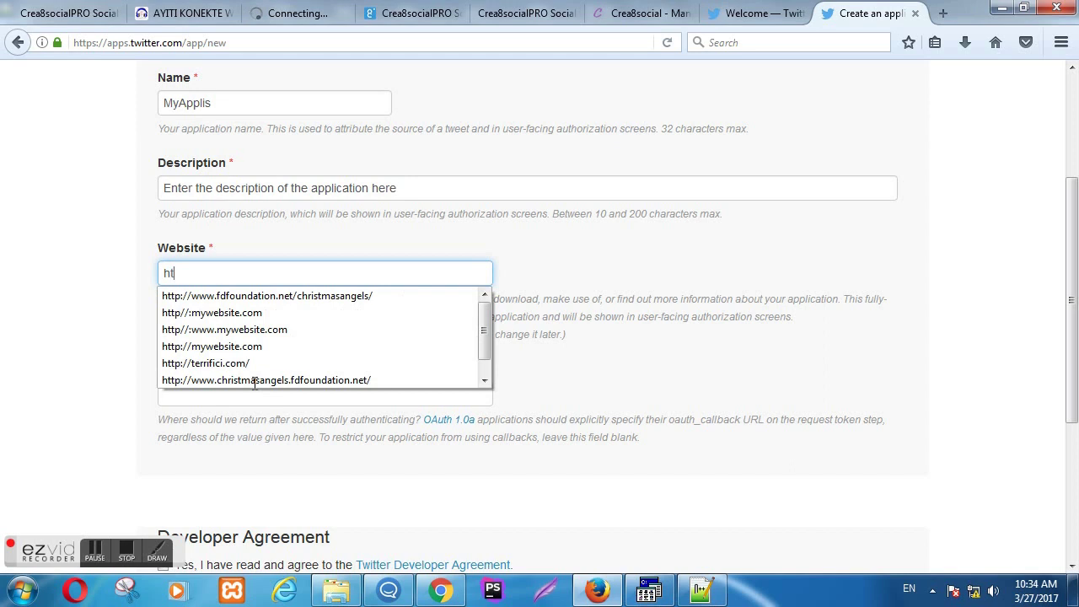
pyautogui.write('tp://')
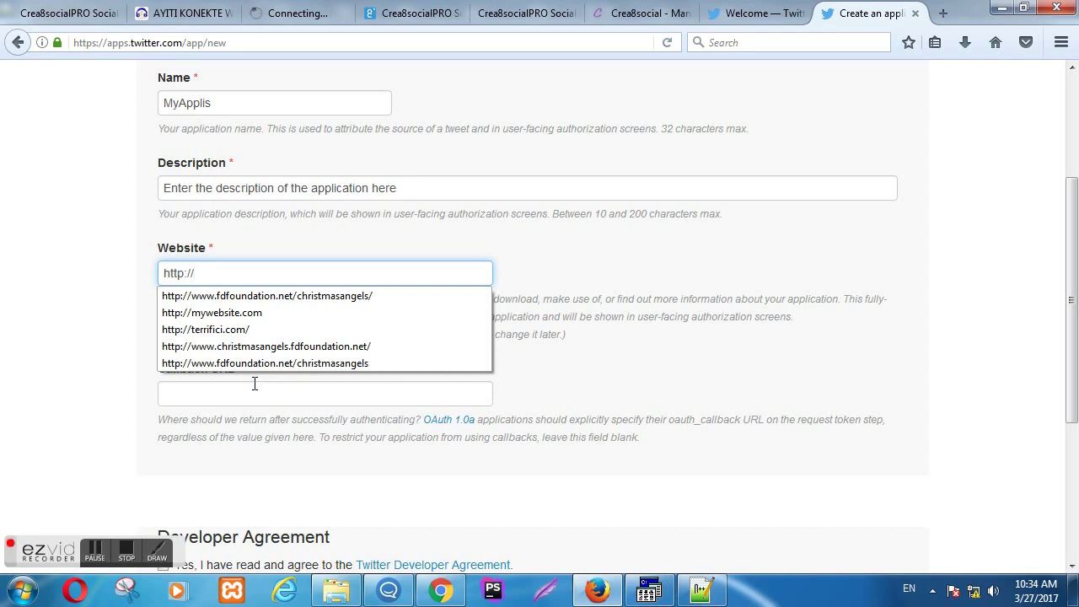
pyautogui.write('mywe')
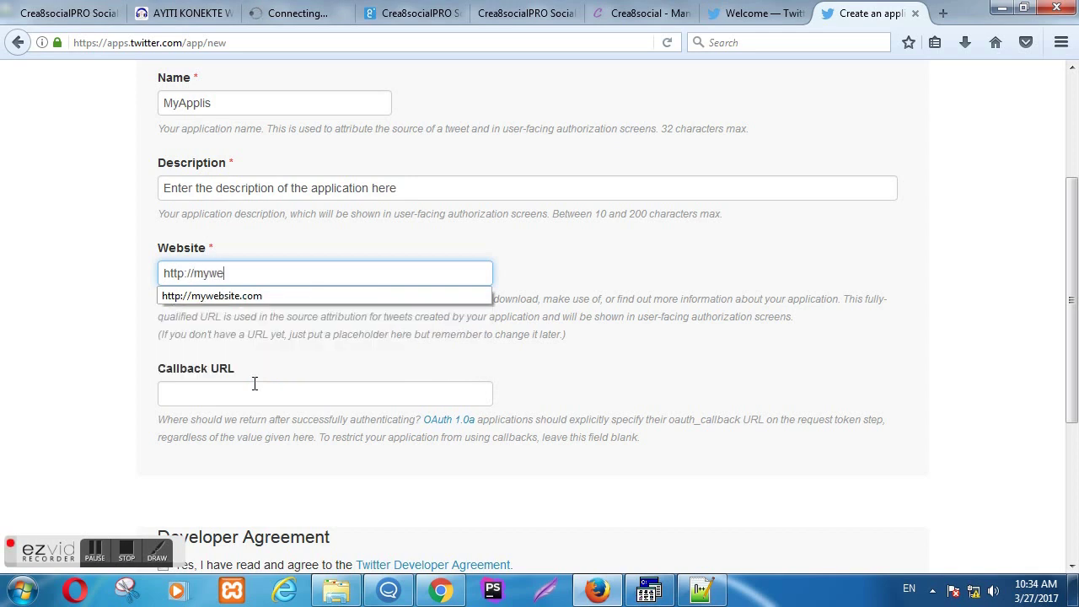
pyautogui.write('bsite.com')
# Accept the Twitter Developer Agreement and create the Twitter application
pyautogui.scroll(-4, 250, 386)
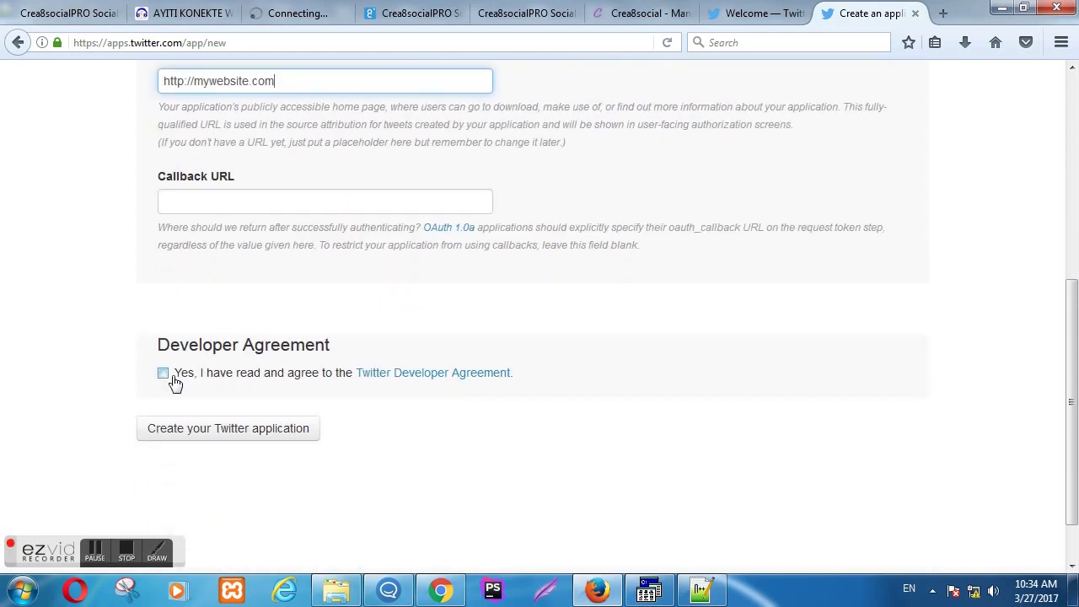
pyautogui.click(164, 376)
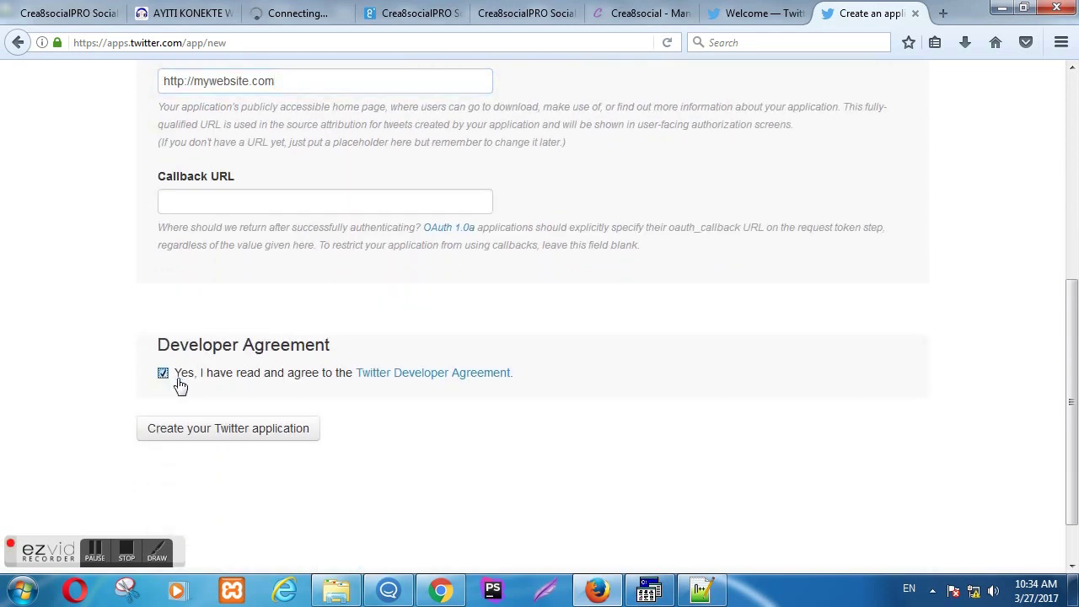
pyautogui.click(226, 435)
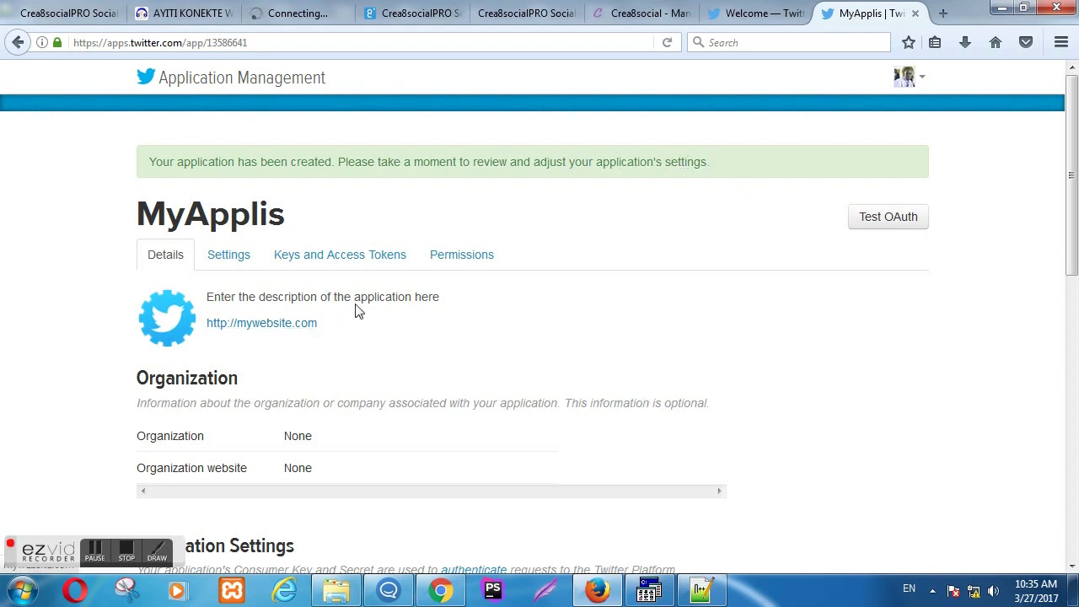
# Open the keys and access tokens of MyApplis and copy its consumer key (API key)
pyautogui.click(339, 255)
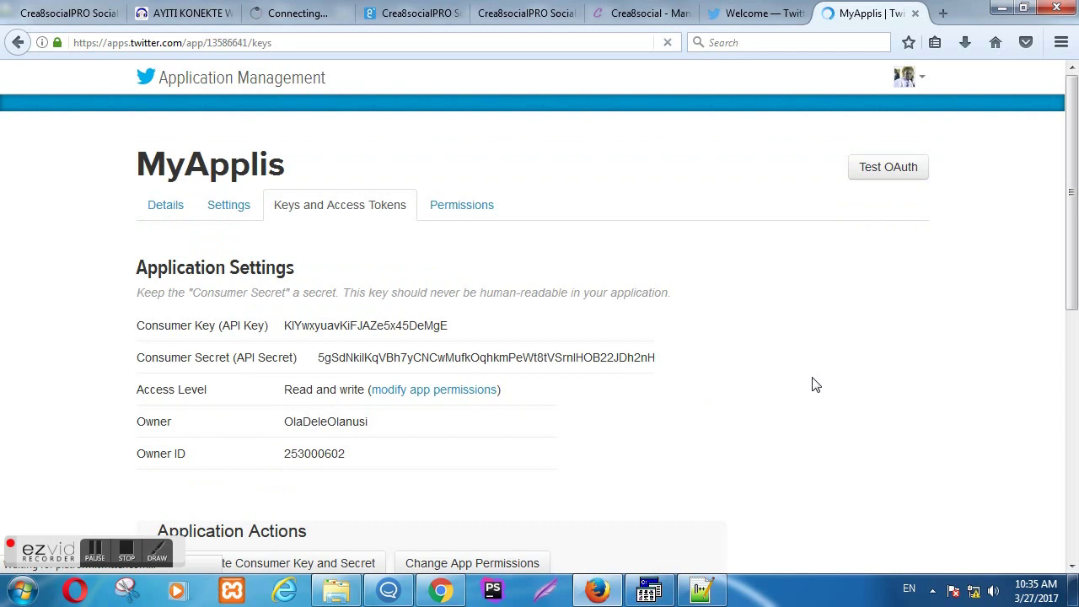
pyautogui.scroll(-2, 816, 384)
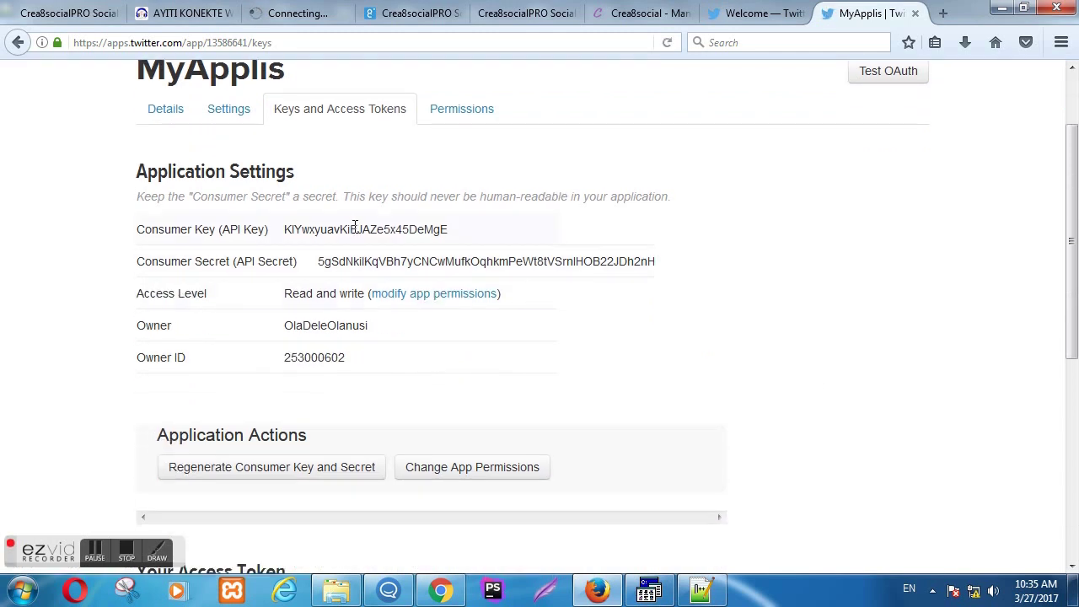
pyautogui.doubleClick(355, 228)
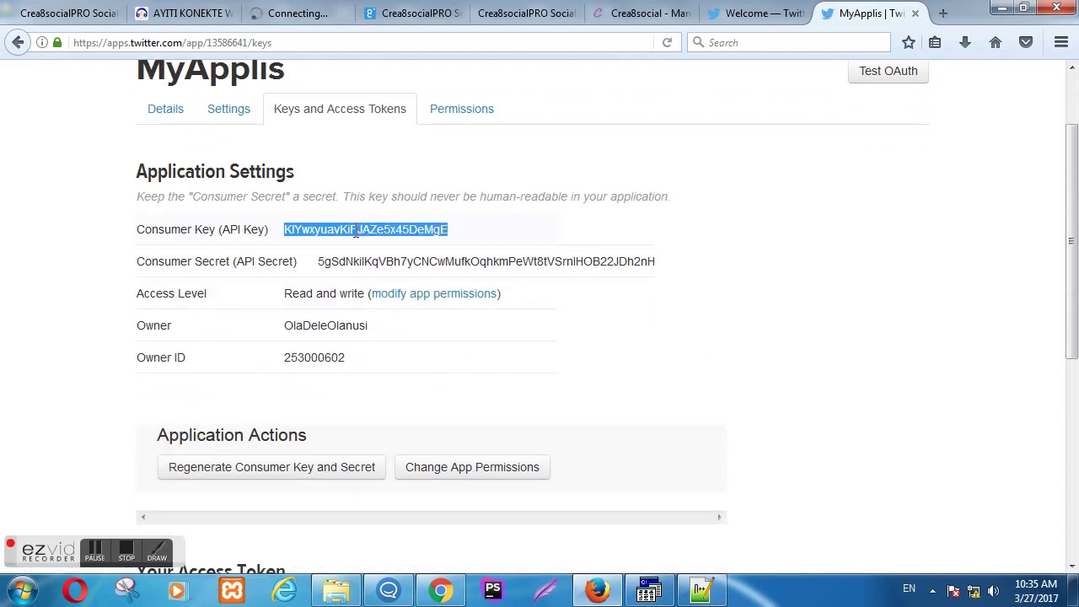
pyautogui.rightClick(355, 233)
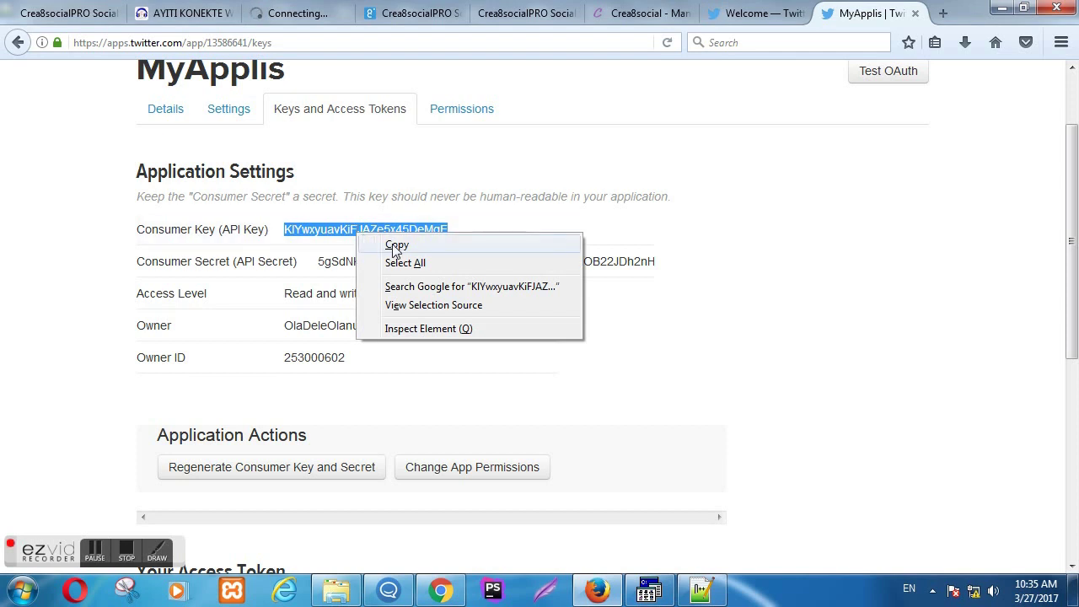
pyautogui.click(394, 245)
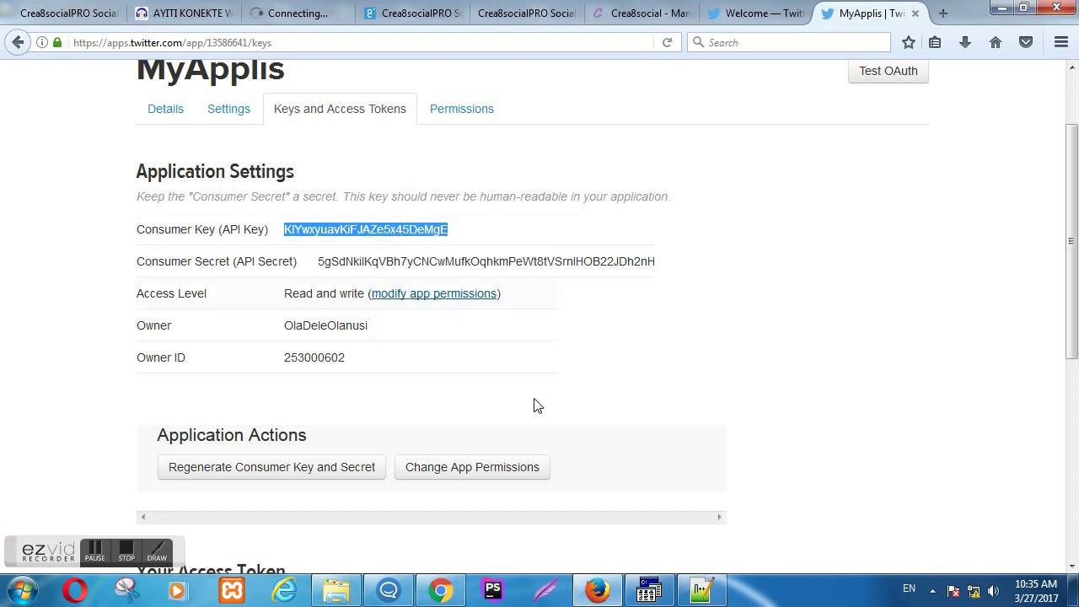
# Switch to the Crea8social admin control panel and paste the consumer key into the Twitter App ID field
pyautogui.click(628, 13)
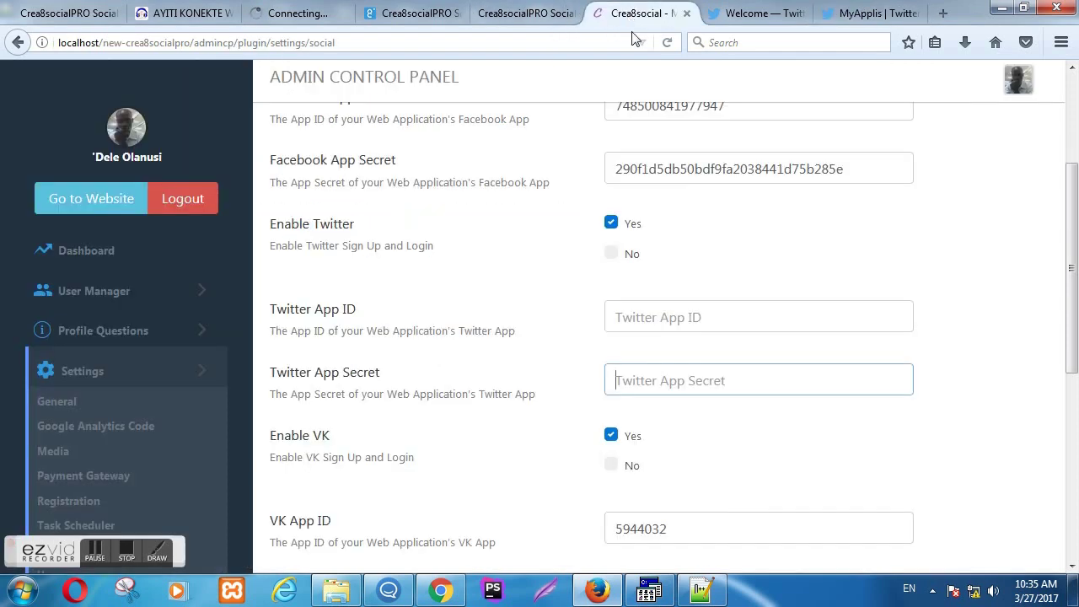
pyautogui.click(661, 318)
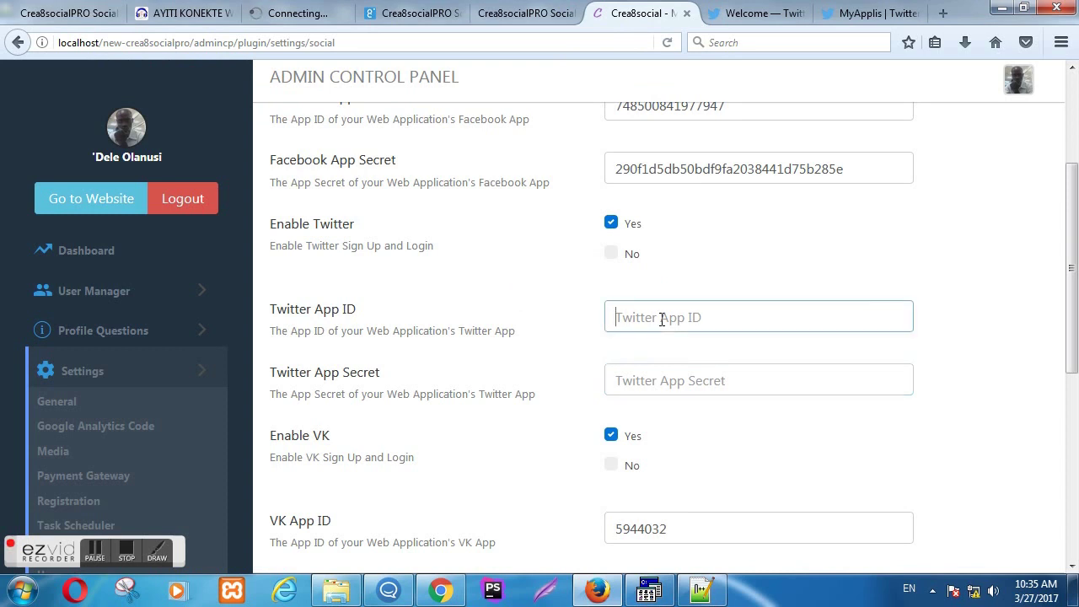
pyautogui.rightClick(661, 318)
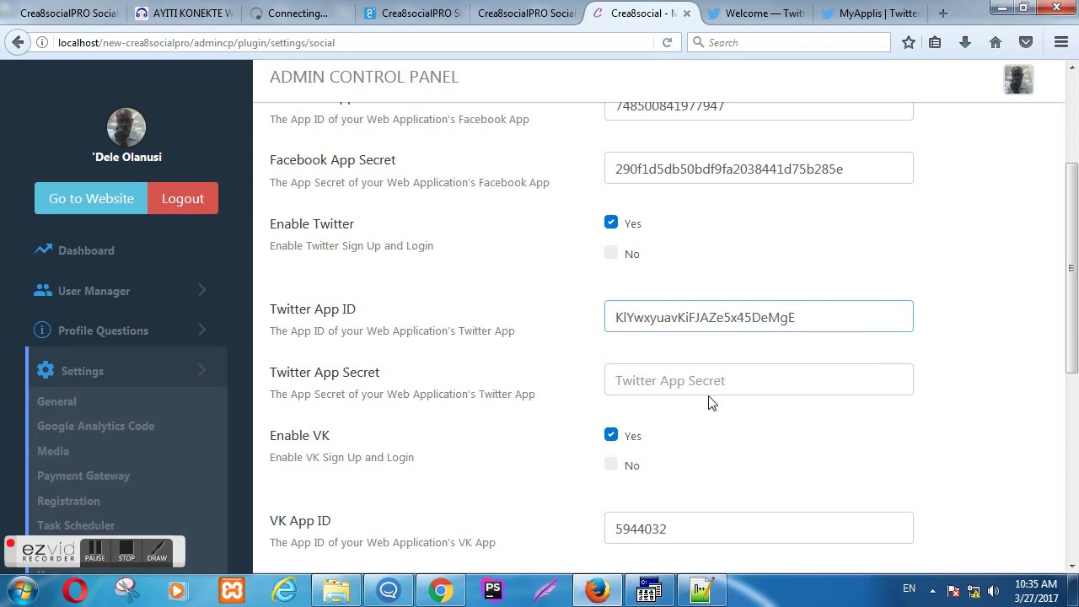
# Return to the MyApplis keys page on Twitter and copy its consumer secret (API secret)
pyautogui.click(866, 14)
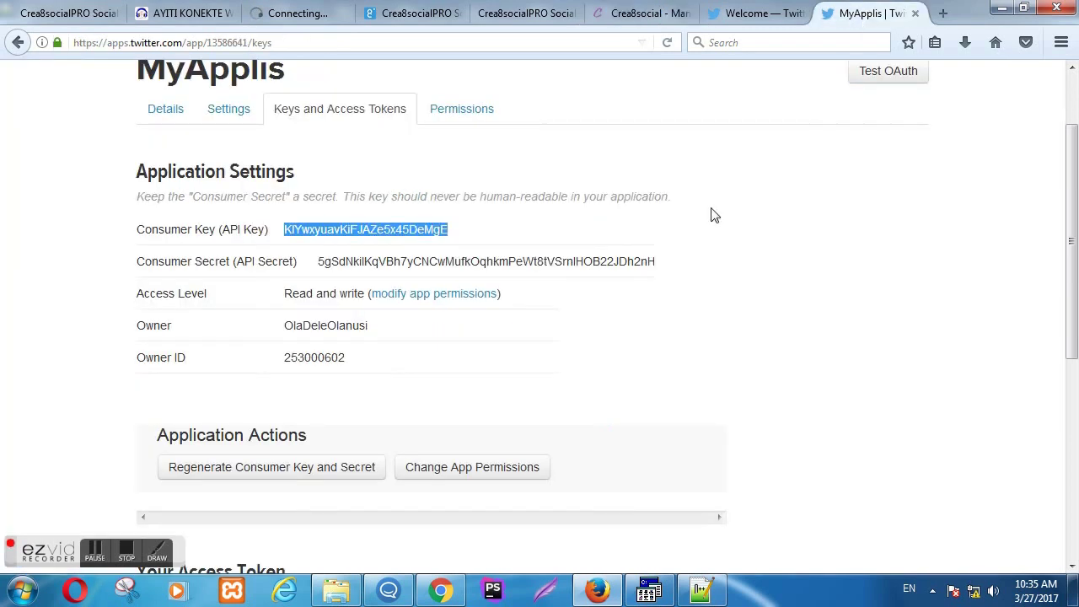
pyautogui.doubleClick(358, 262)
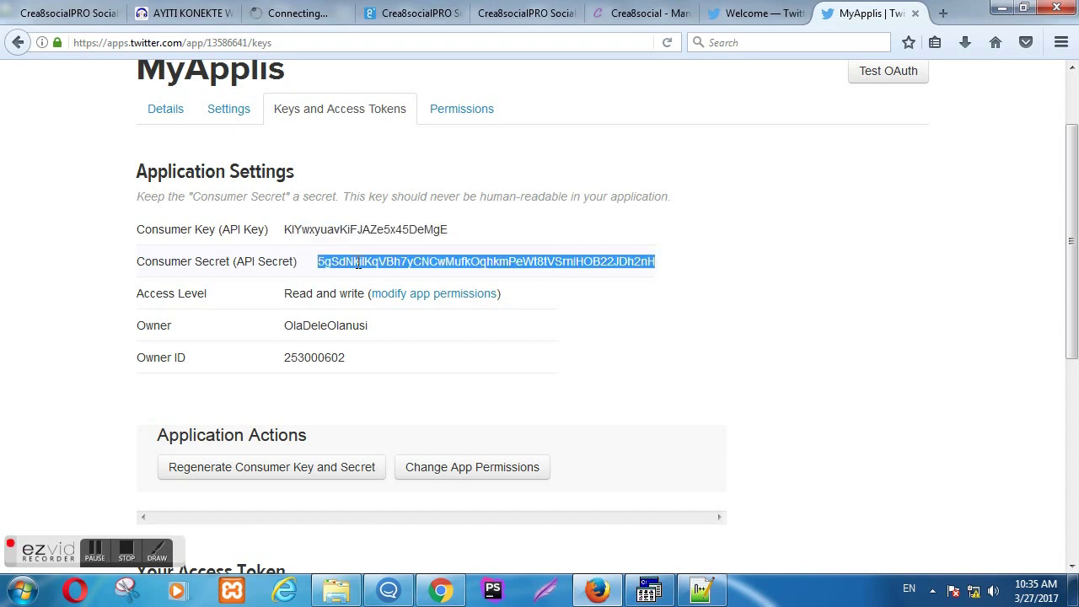
pyautogui.rightClick(358, 264)
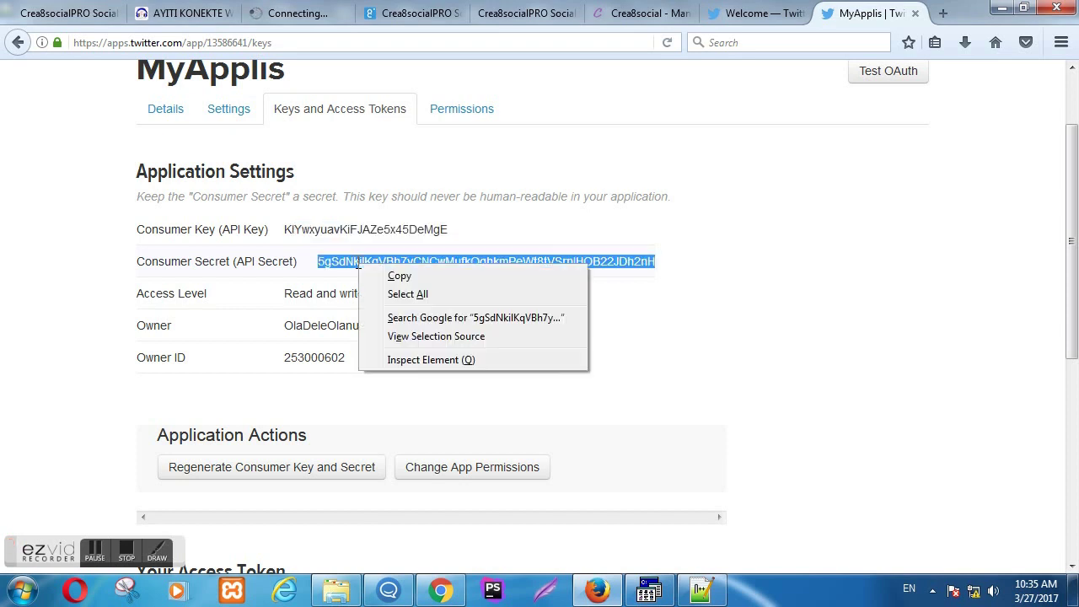
pyautogui.click(413, 278)
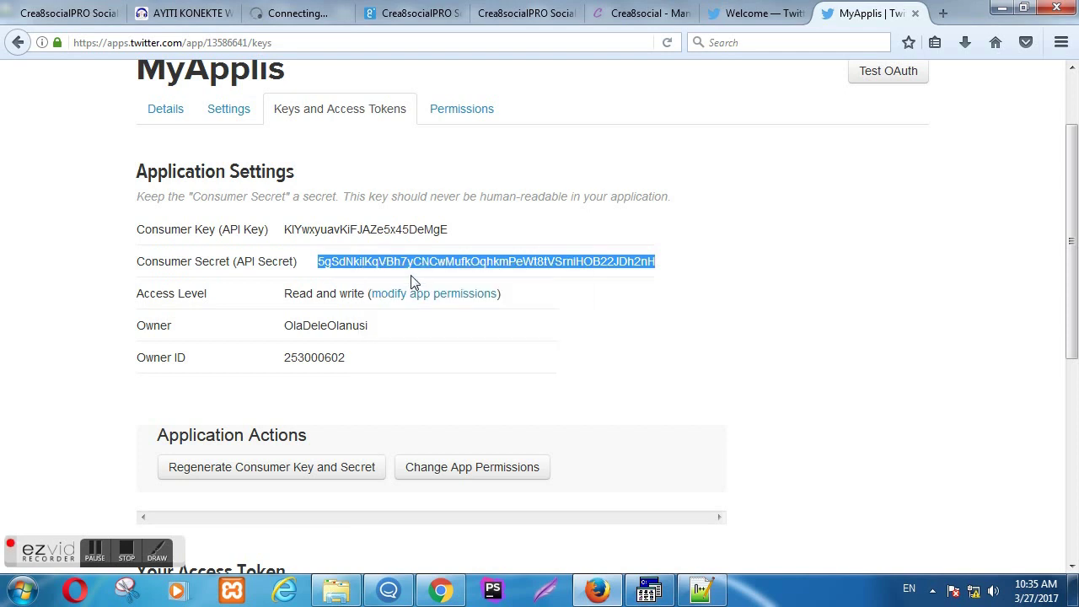
# Switch back to the Crea8social admin control panel and paste the consumer secret into the Twitter App Secret field
pyautogui.click(655, 12)
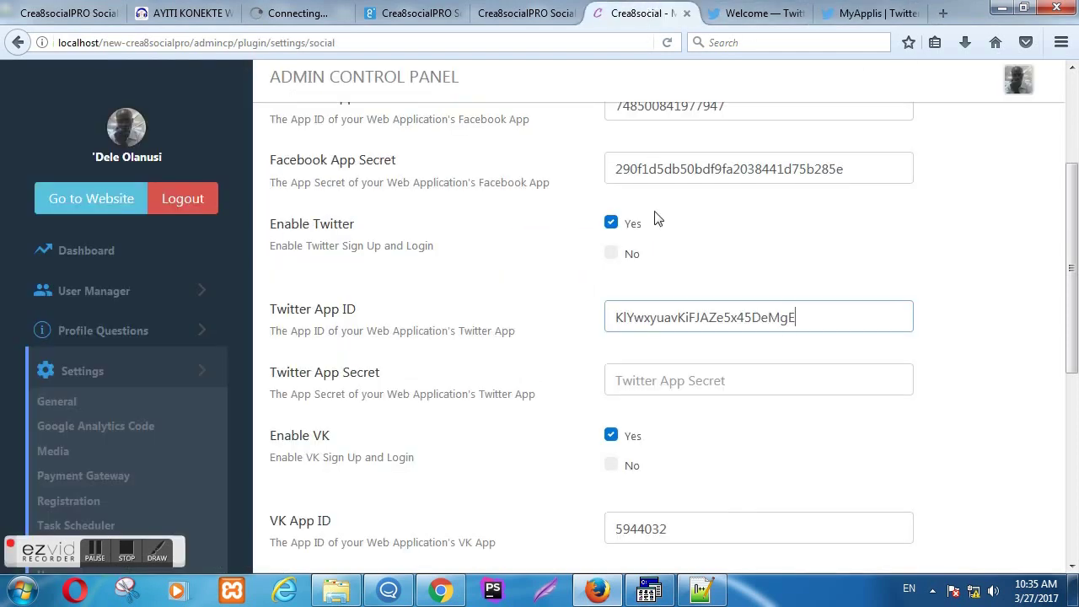
pyautogui.click(664, 383)
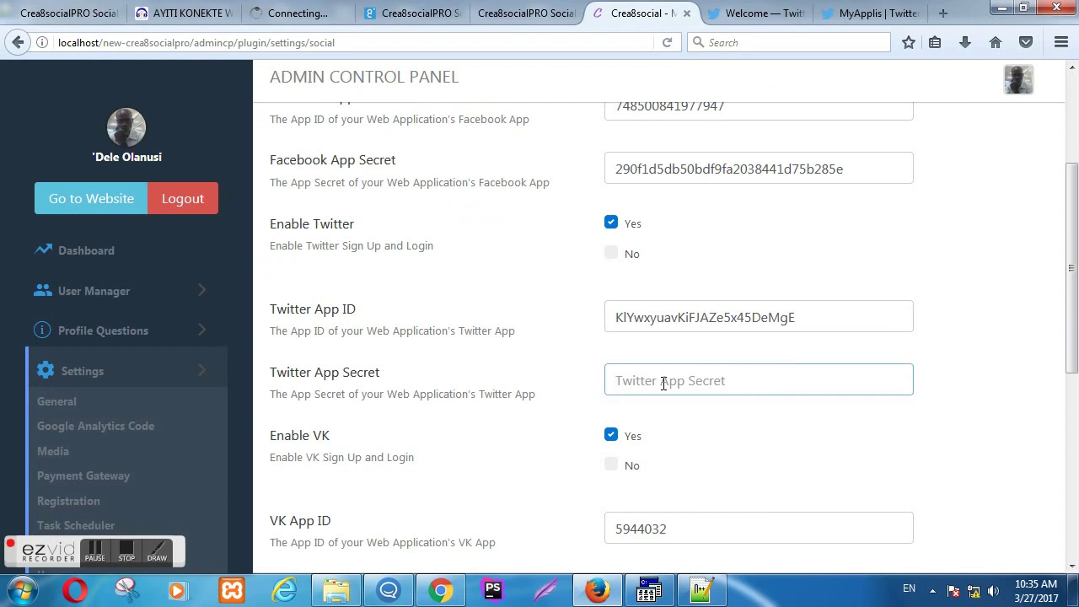
pyautogui.rightClick(663, 383)
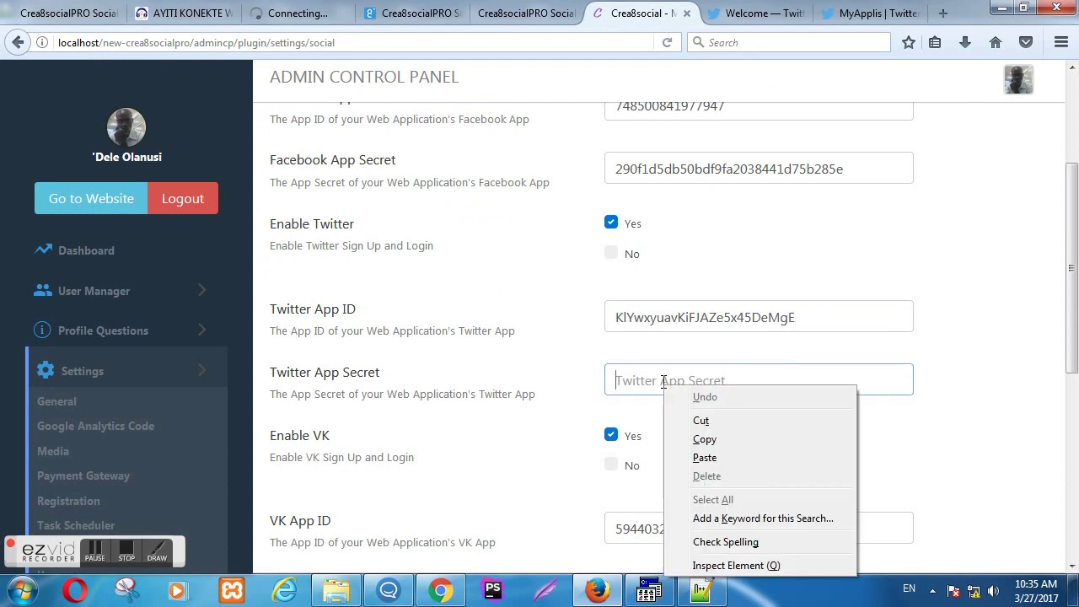
pyautogui.click(705, 458)
# Save the social plugin settings in the admin control panel
pyautogui.scroll(-6, 976, 436)
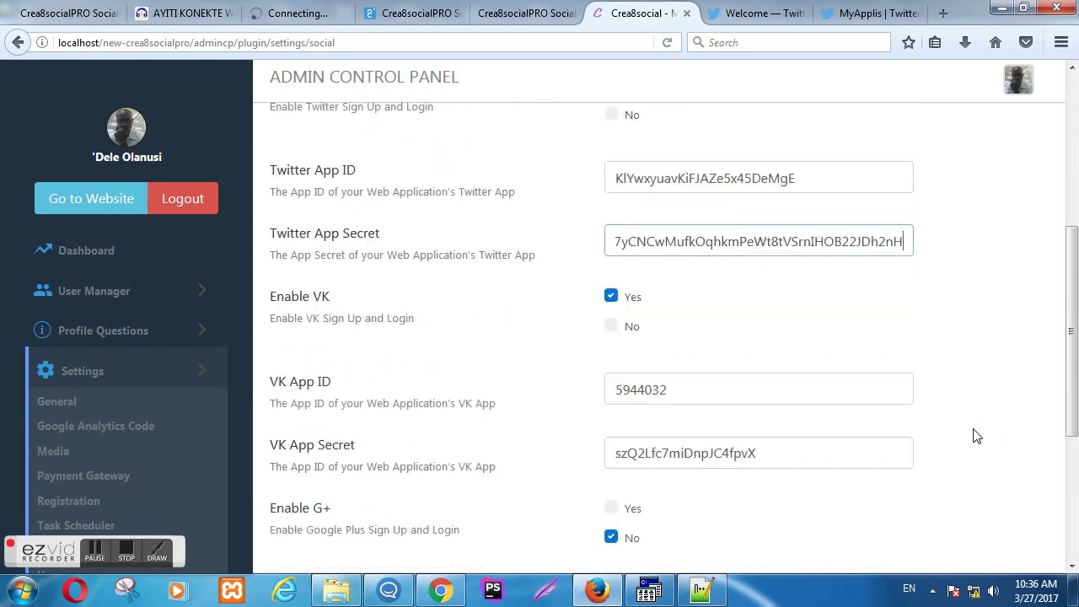
pyautogui.scroll(-3, 976, 436)
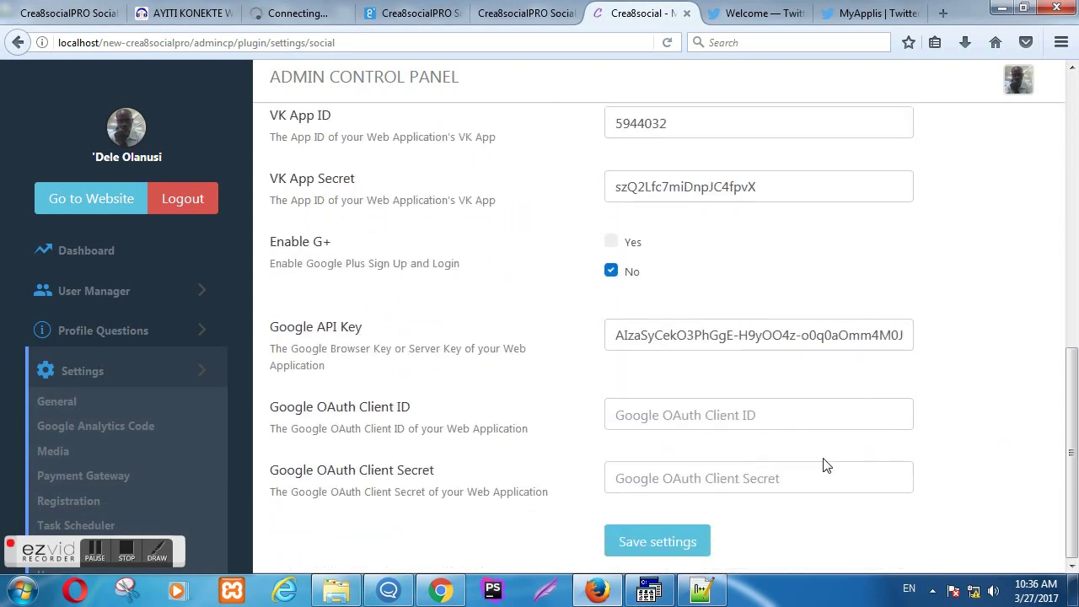
pyautogui.click(665, 543)
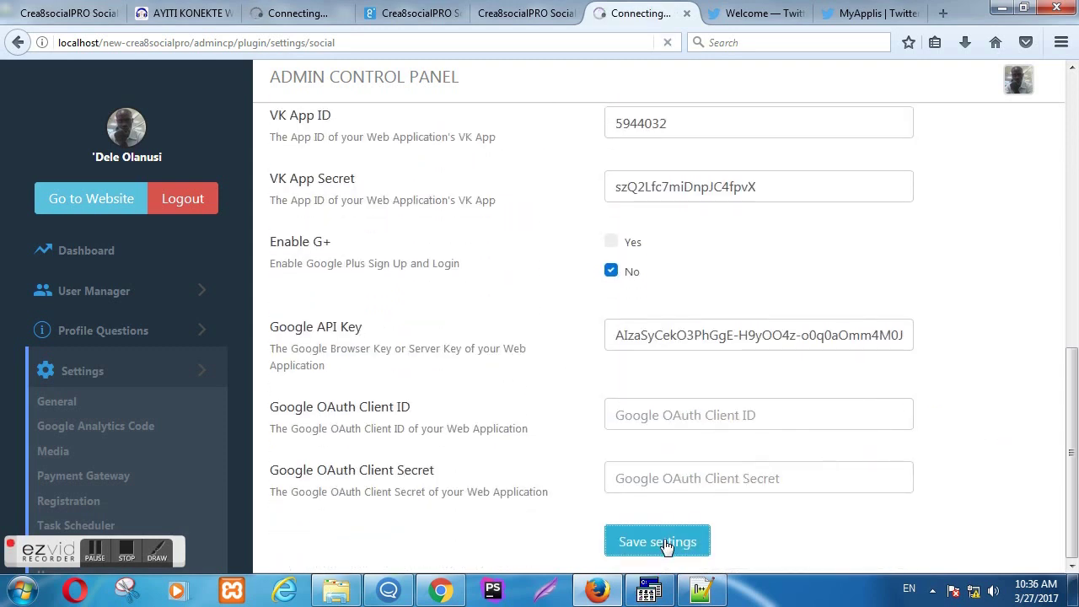
pyautogui.moveTo(341, 595)
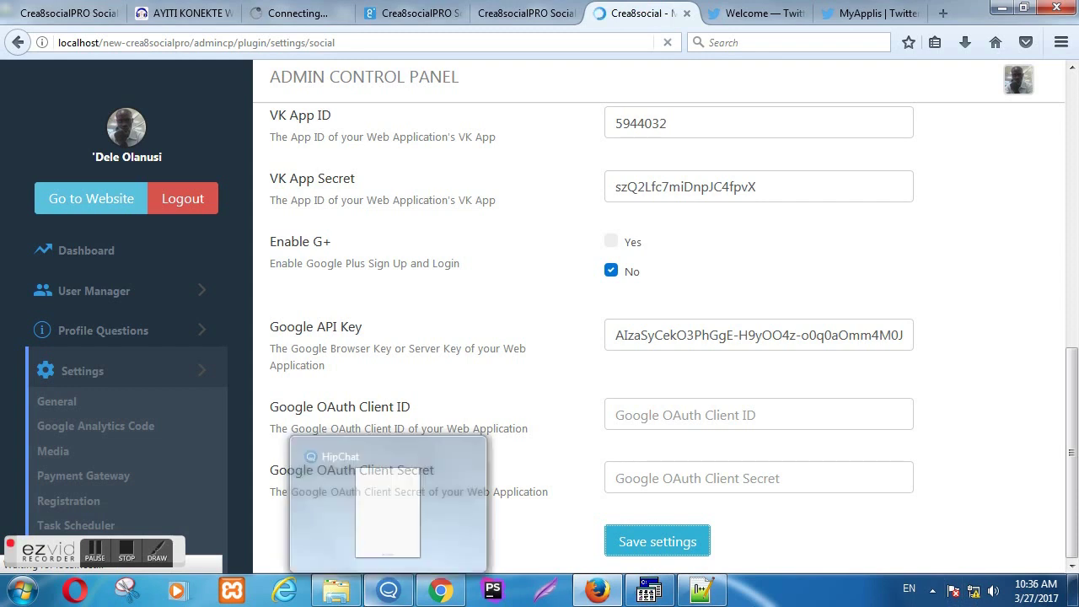